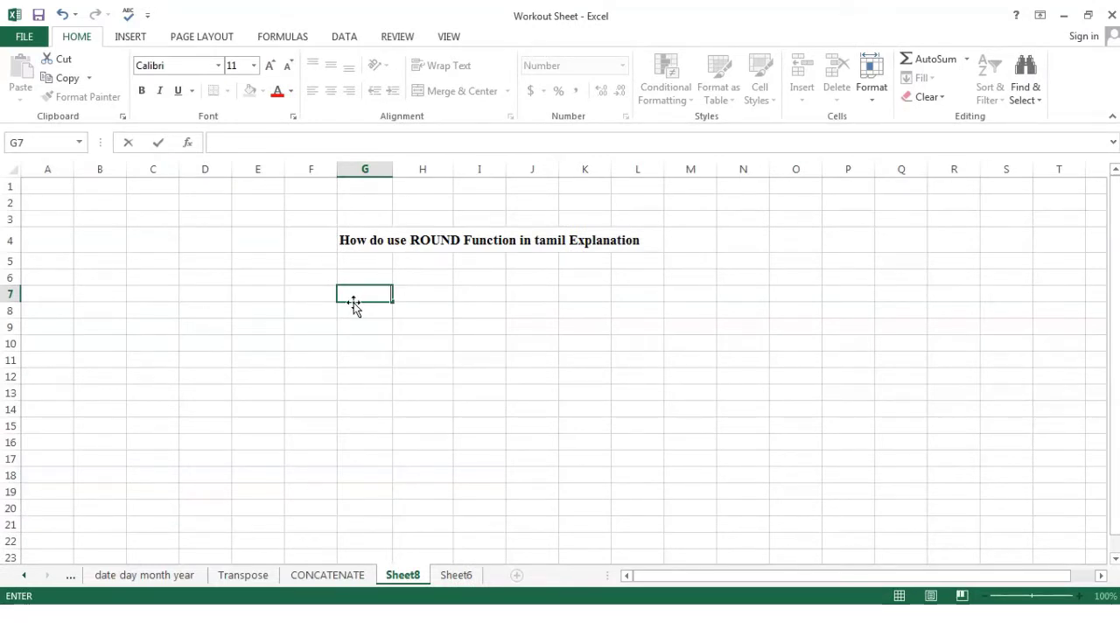
Enter 23456.9876 in cell G7 and fill it down through G9
text(23456)
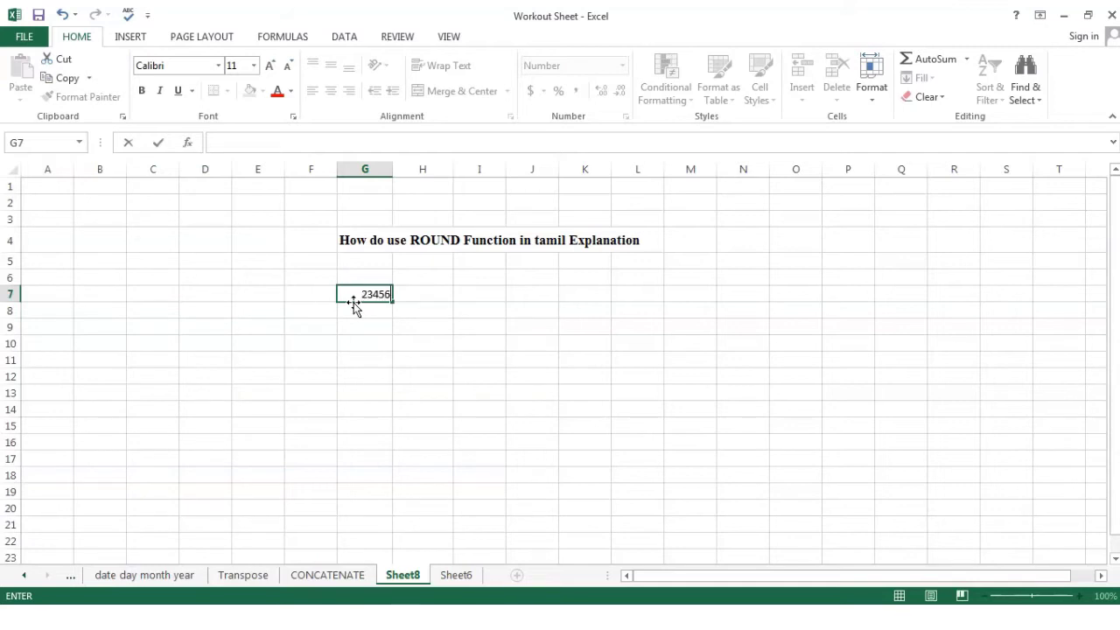
text(.9876)
click(415, 383)
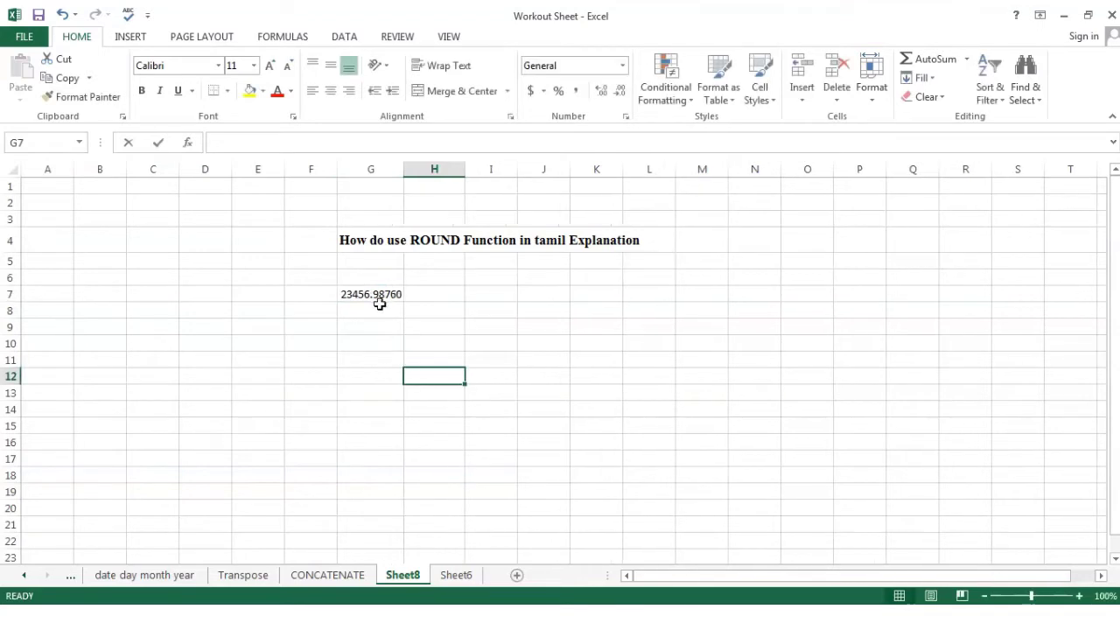
click(374, 298)
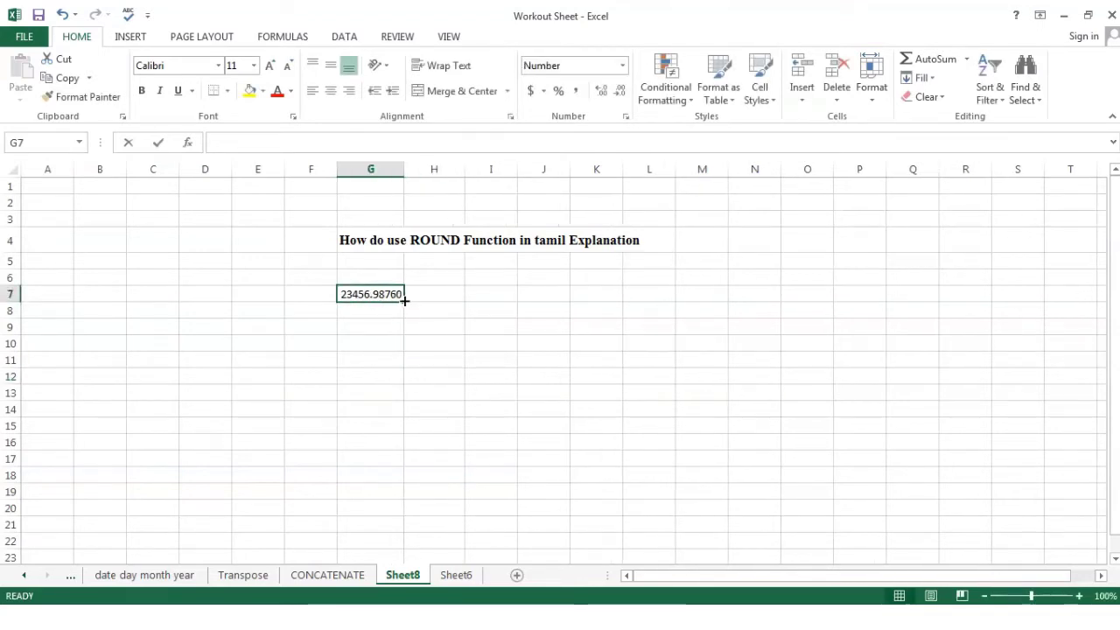
drag(404, 300, 398, 342)
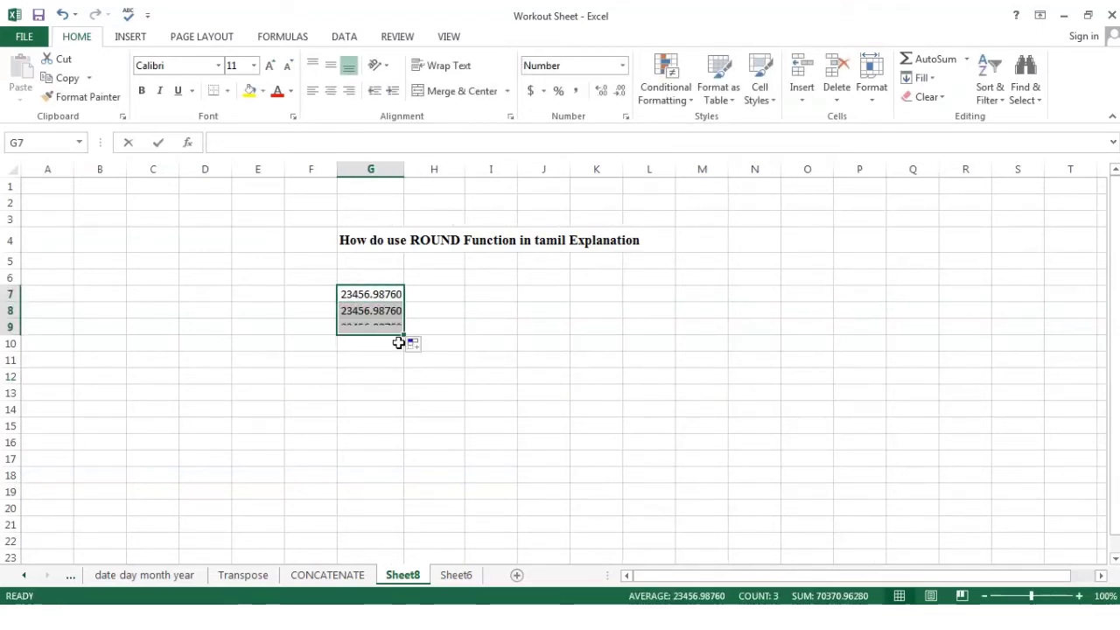
Change the decimals of the number in cell G8 so that it reads 23456.2345
click(382, 316)
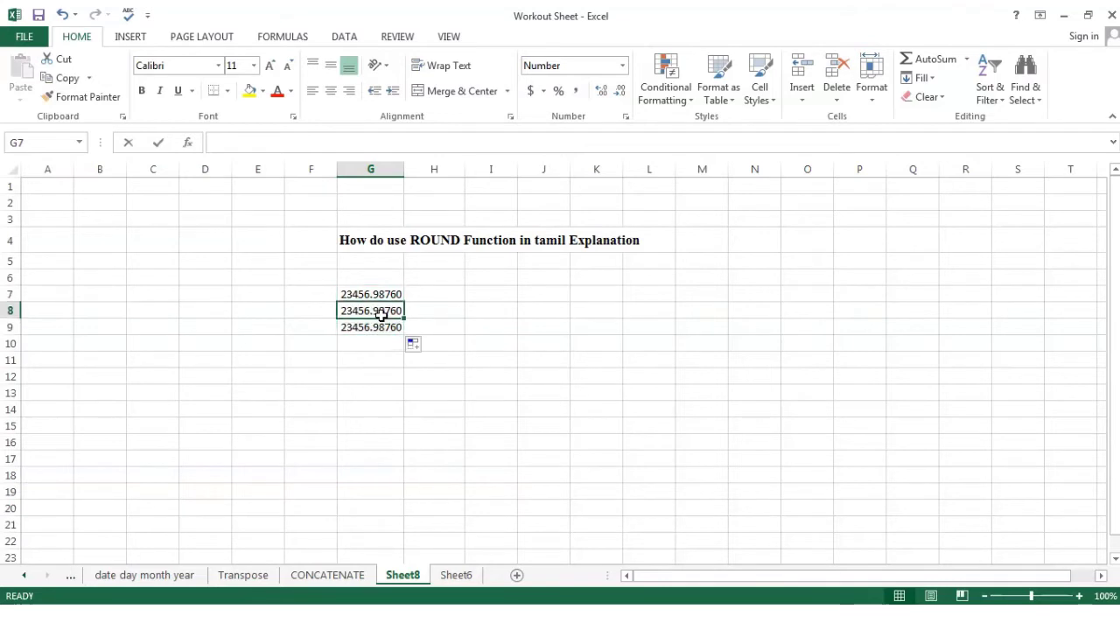
double_click(380, 312)
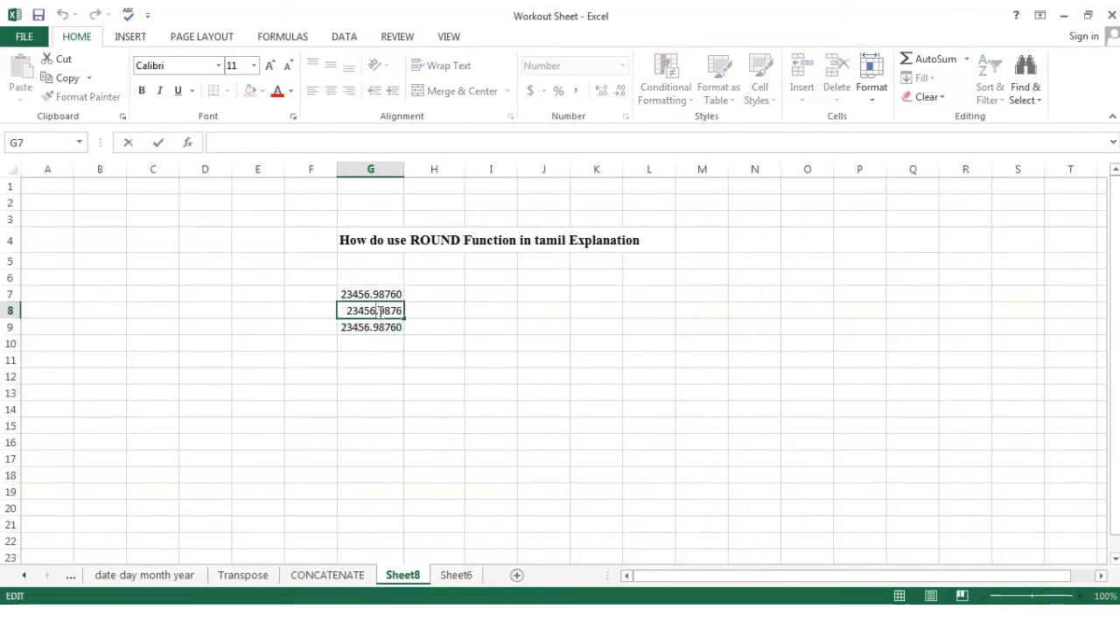
key(Delete)
key(Delete)
key(Delete)
key(Delete)
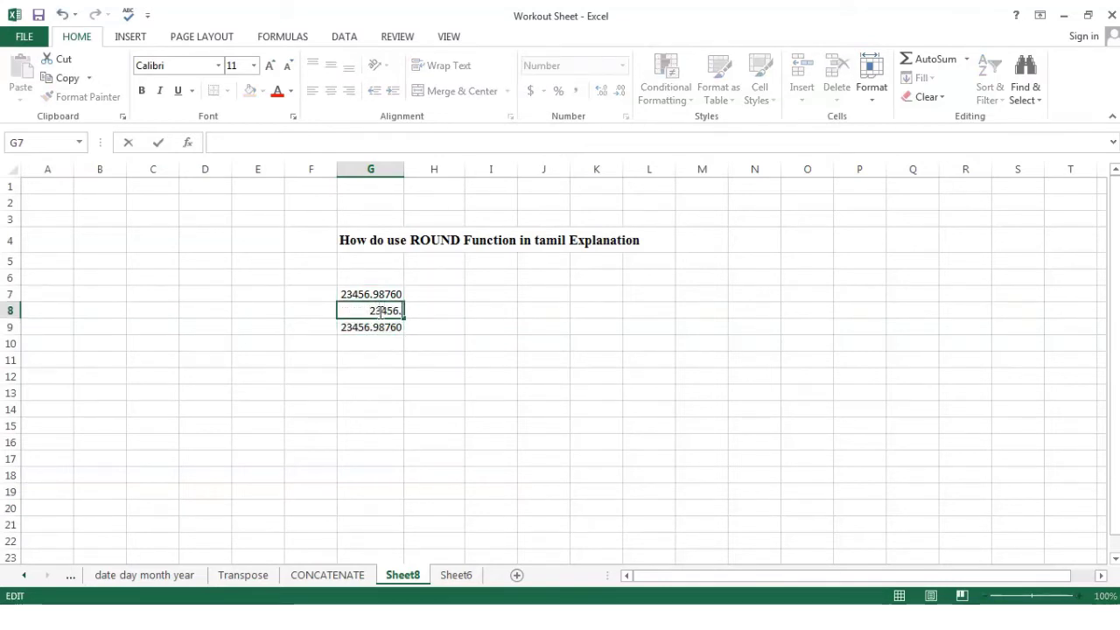
text(2345)
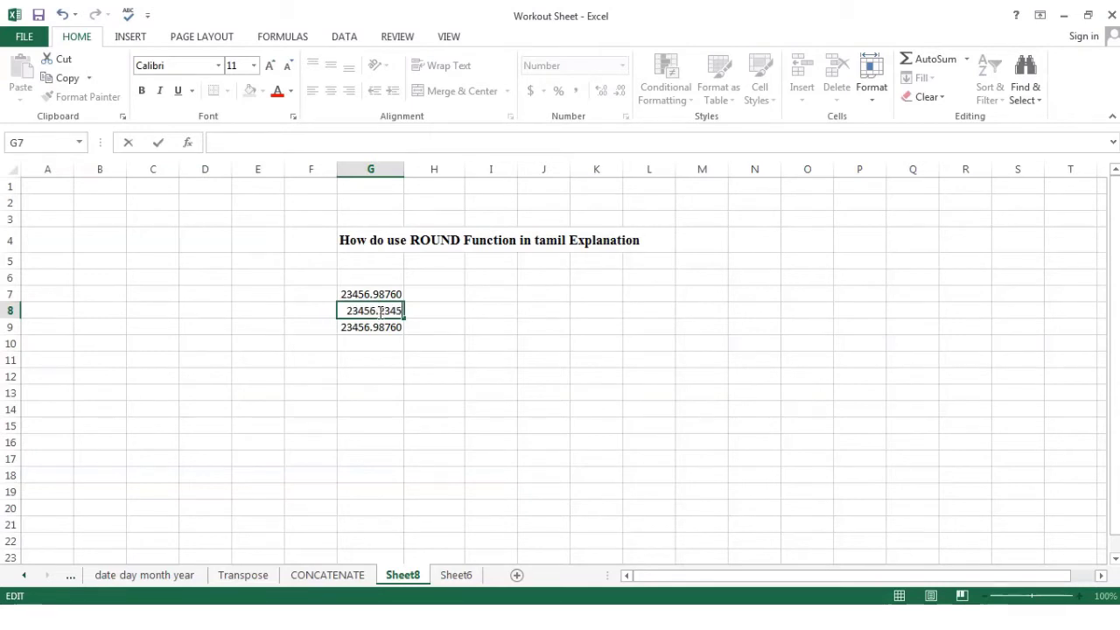
key(Return)
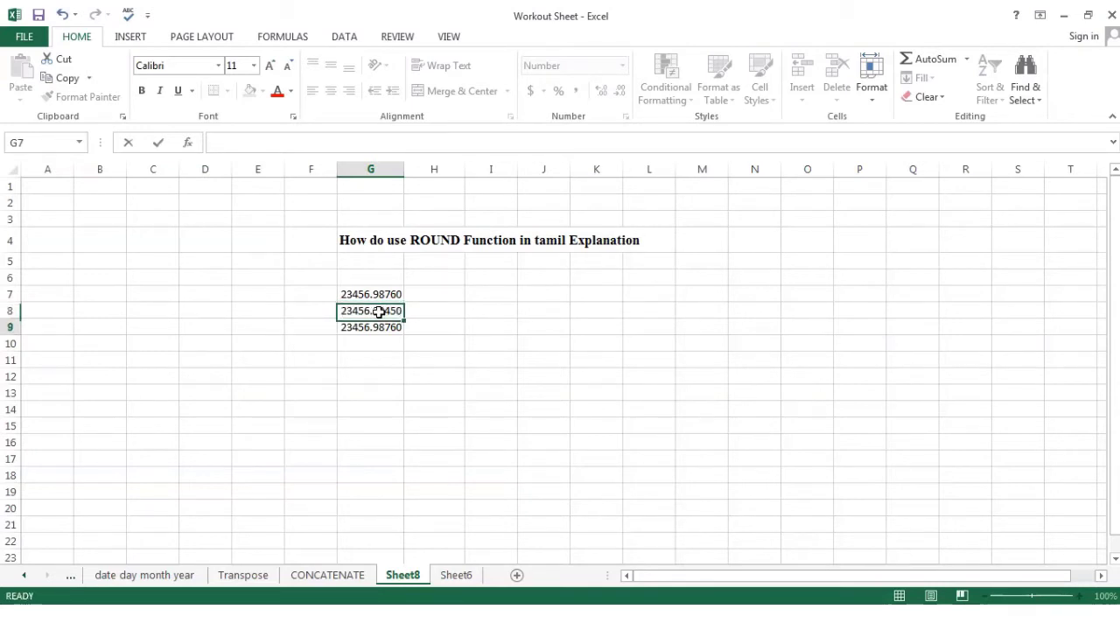
Replace the number in cell G9 with 1234.78903
text(1234)
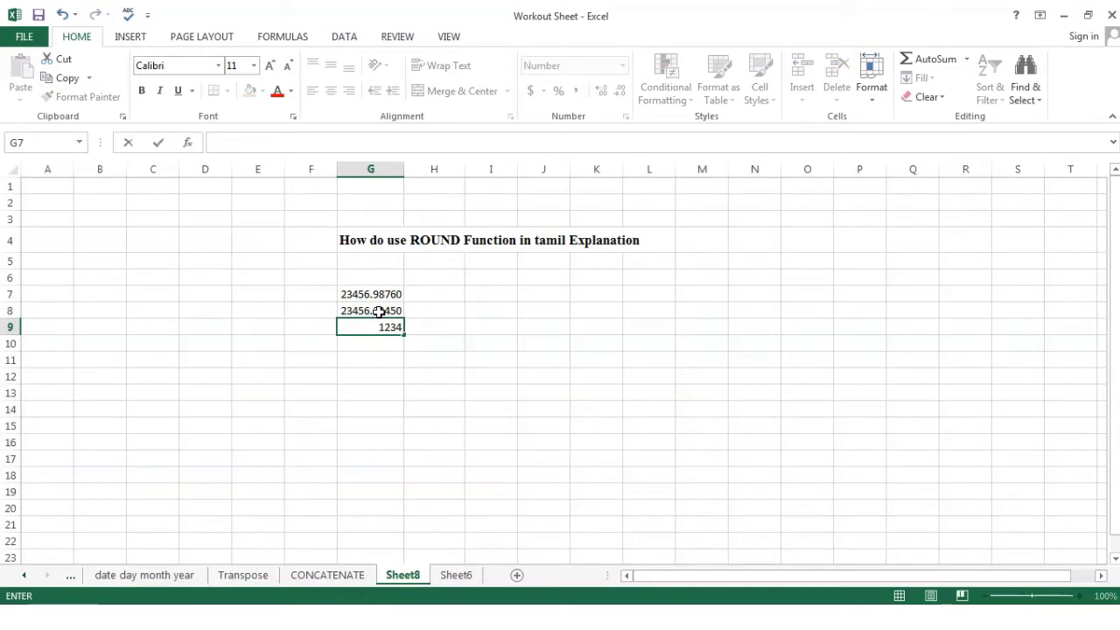
text(.7890)
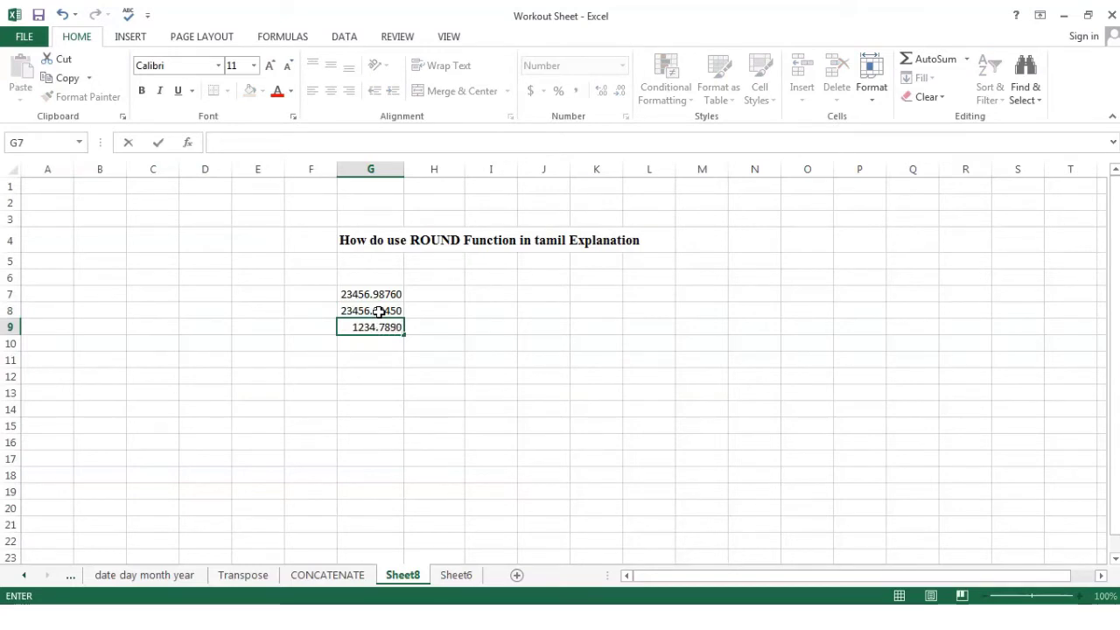
text(3)
key(Return)
click(494, 348)
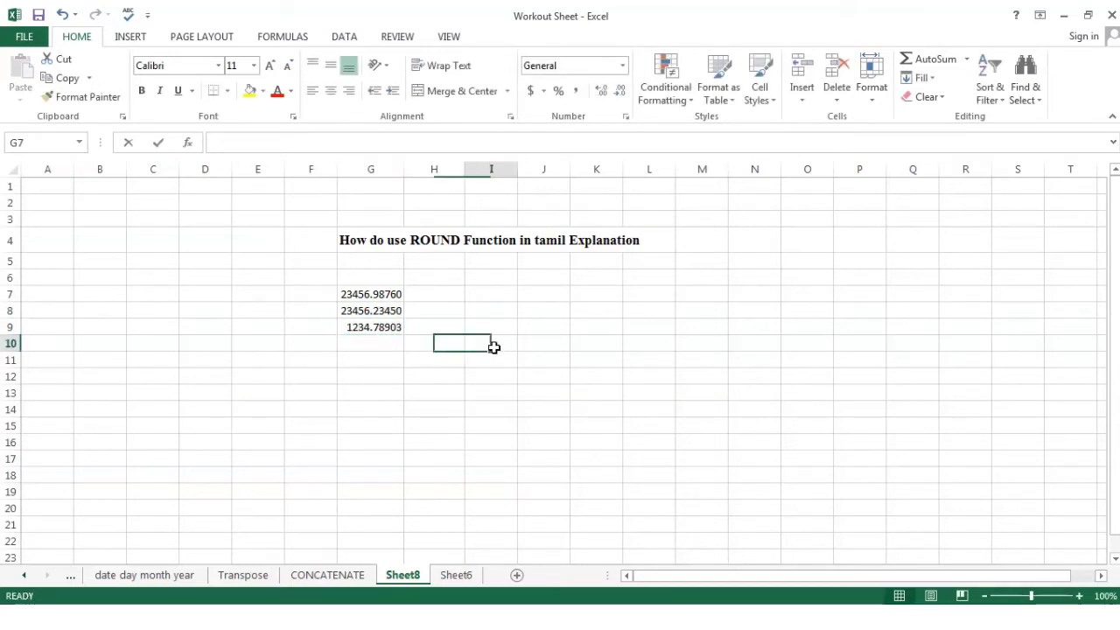
drag(355, 295, 359, 327)
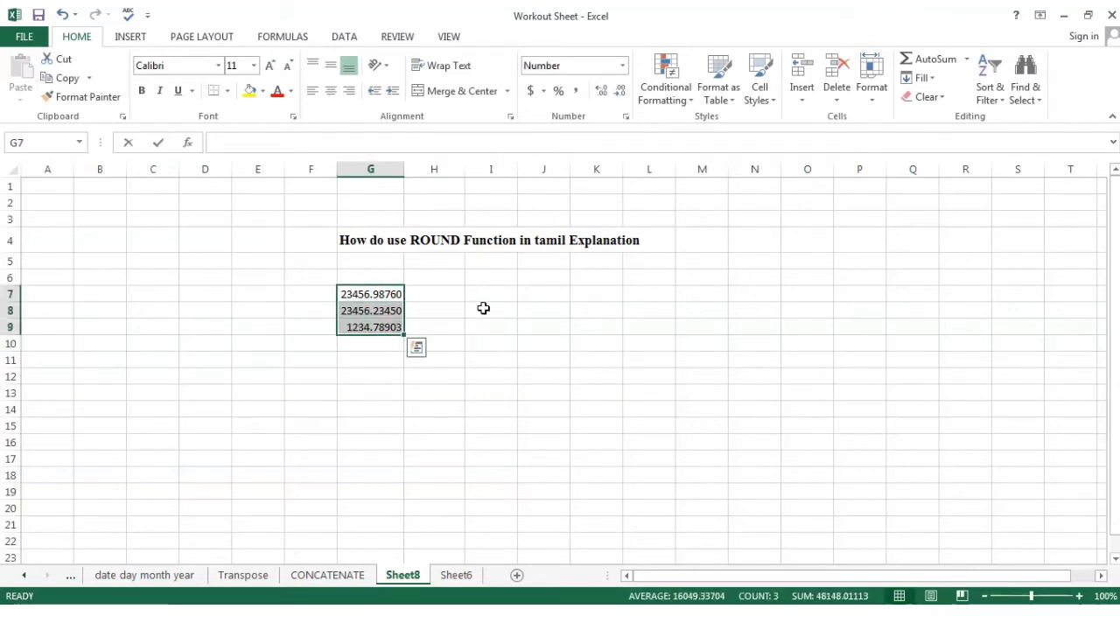
Enter the formula =ROUND(G7,0) in cell H7 to round the first number to zero decimals
click(433, 296)
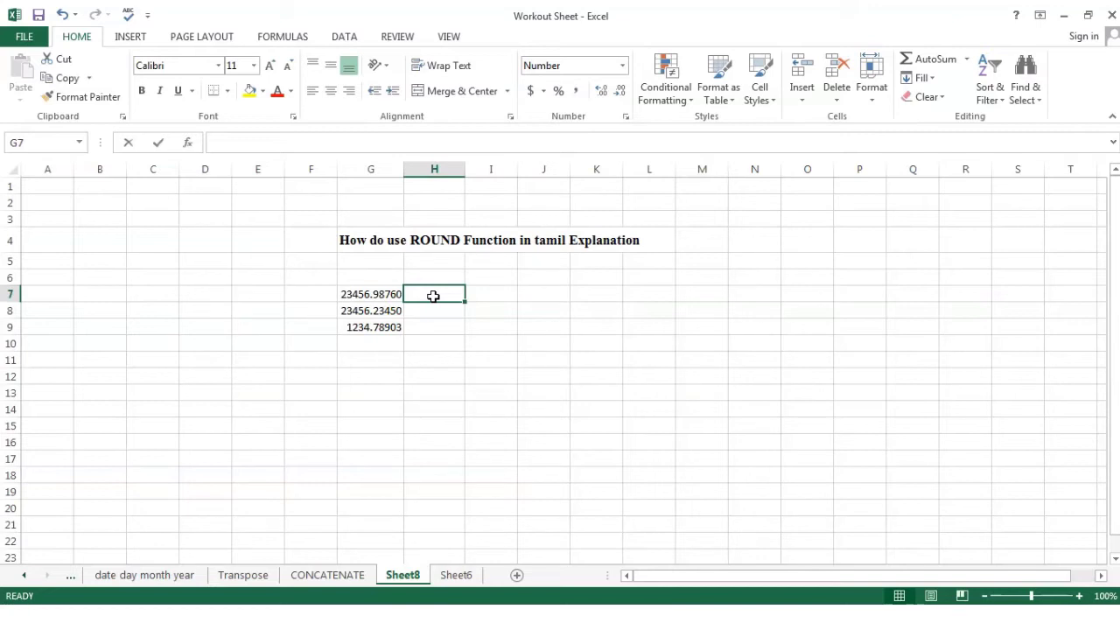
text(=rou)
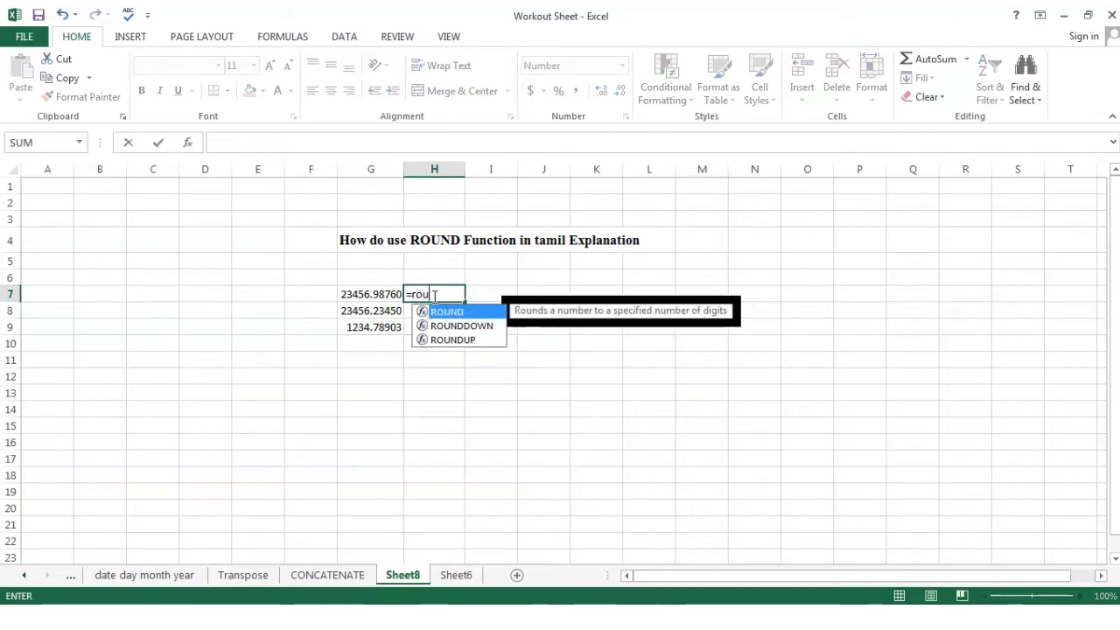
key(Tab)
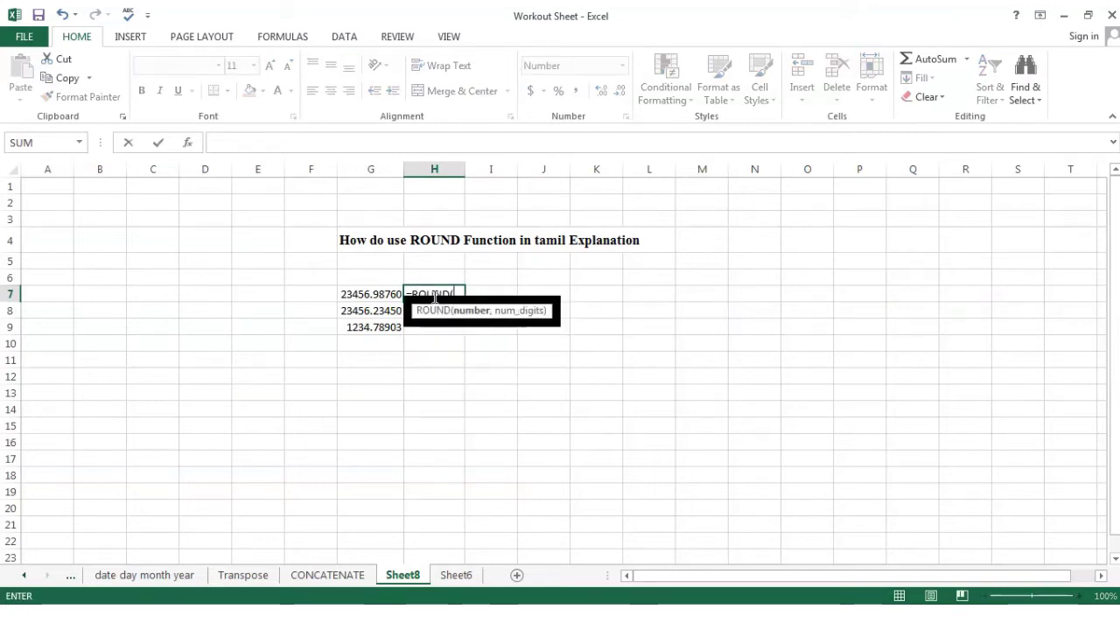
click(373, 293)
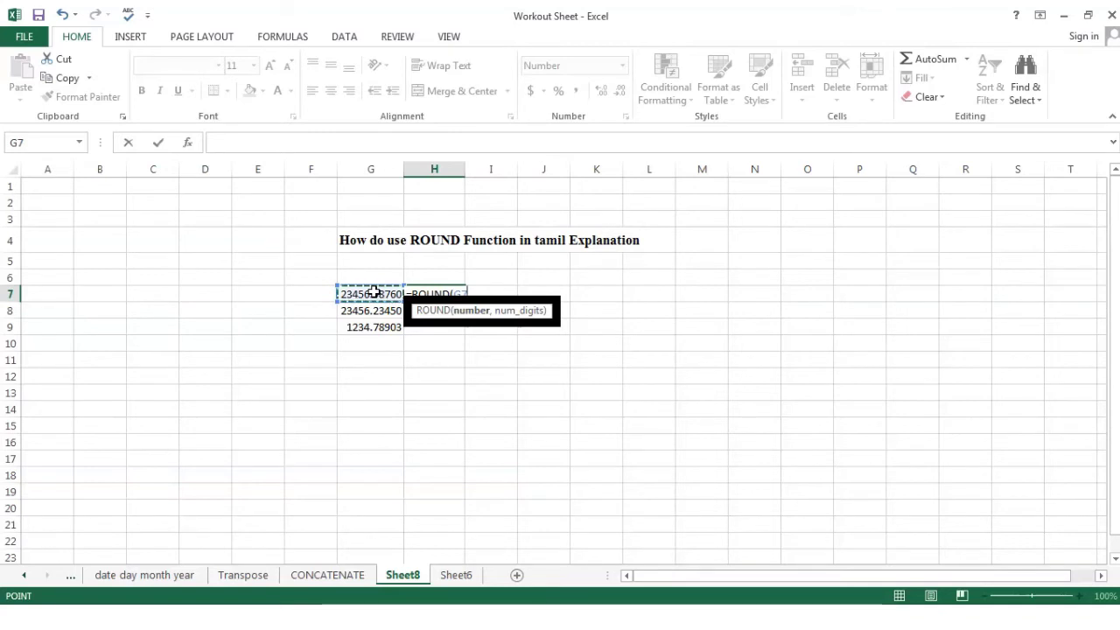
text(,)
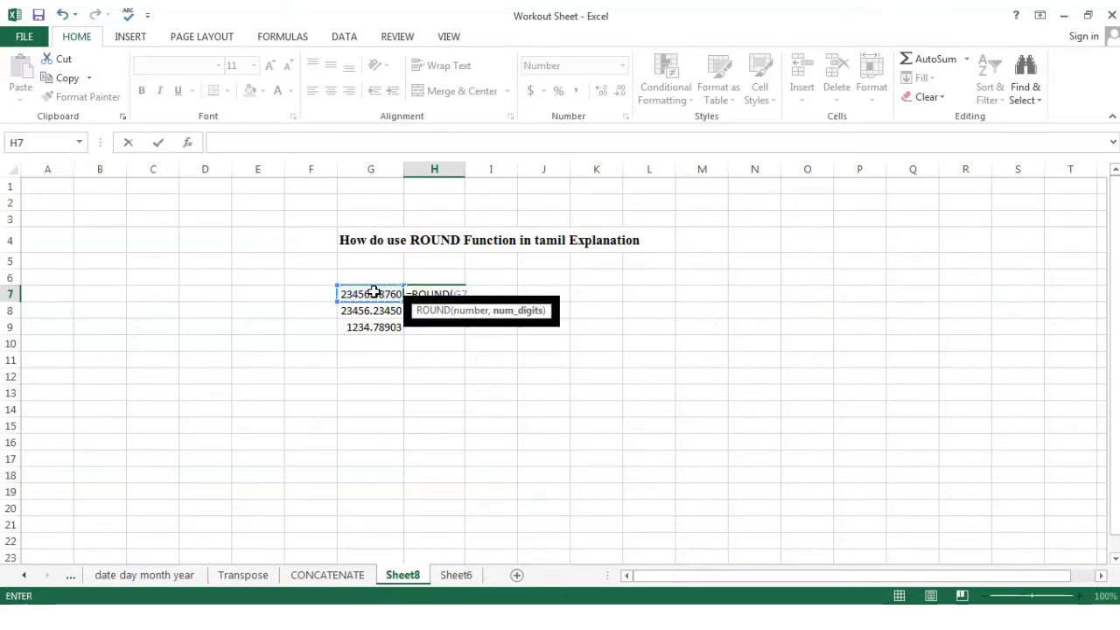
text(0)
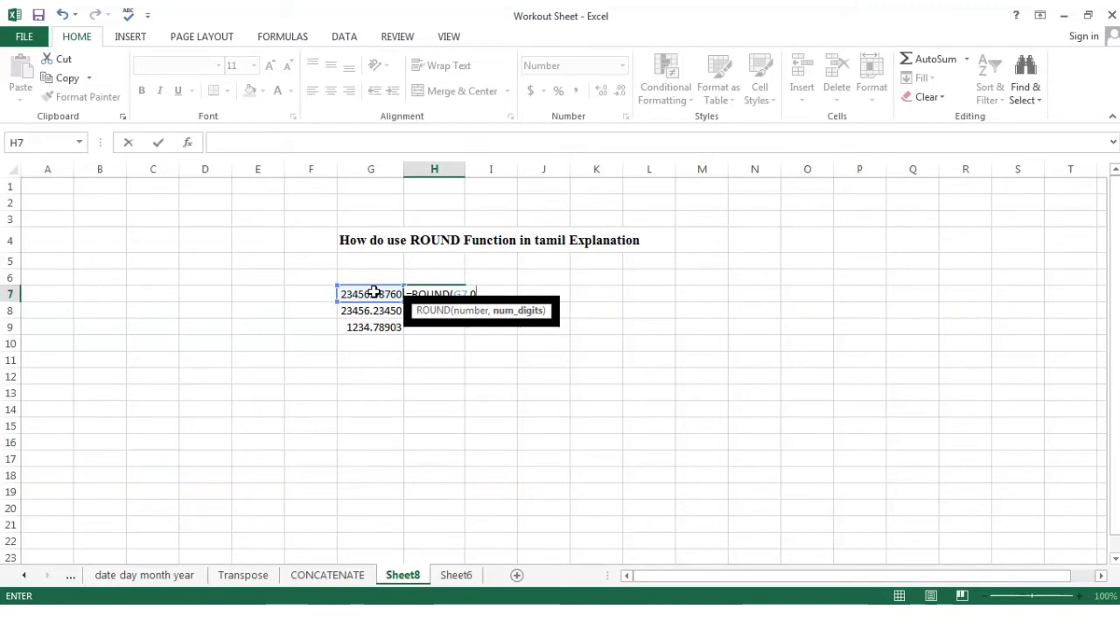
text())
key(Return)
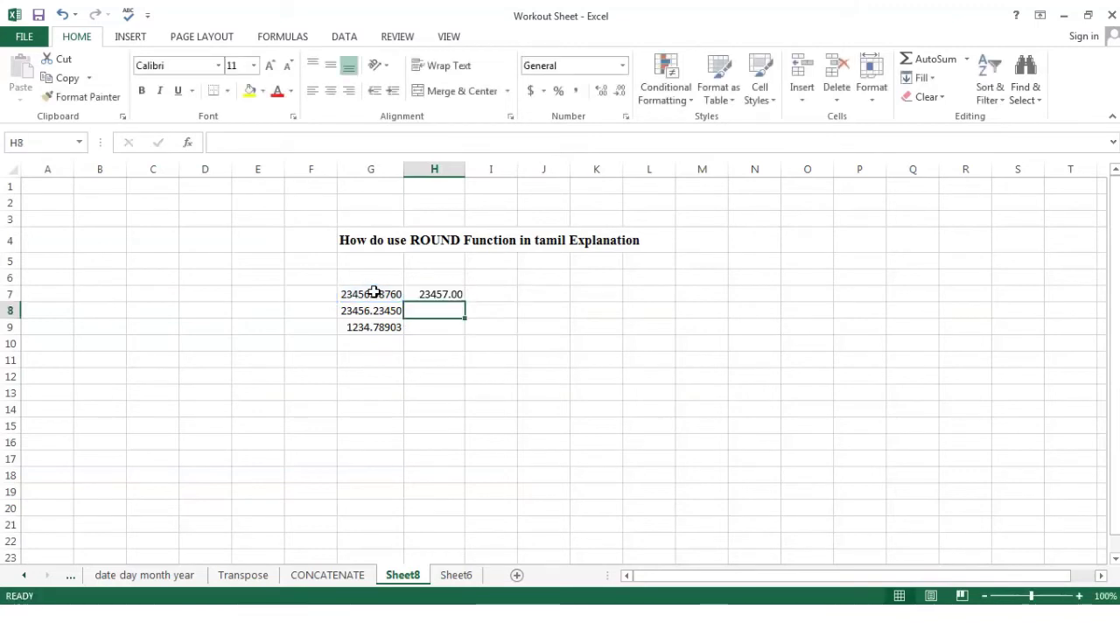
Fill the ROUND formula from H7 down through H9 for the other two numbers
click(440, 297)
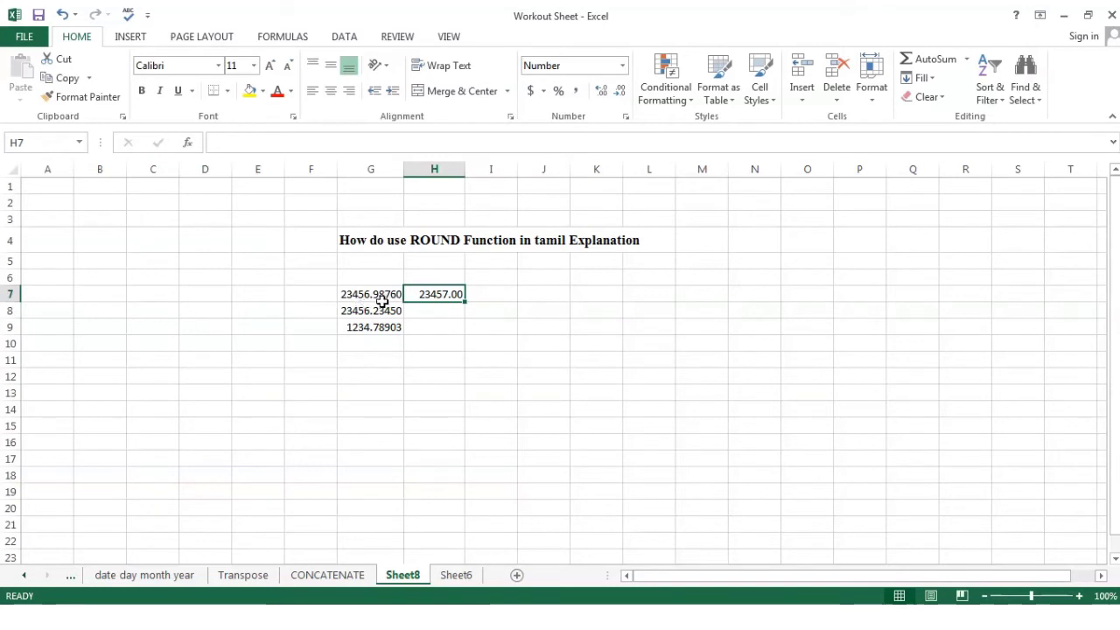
click(442, 308)
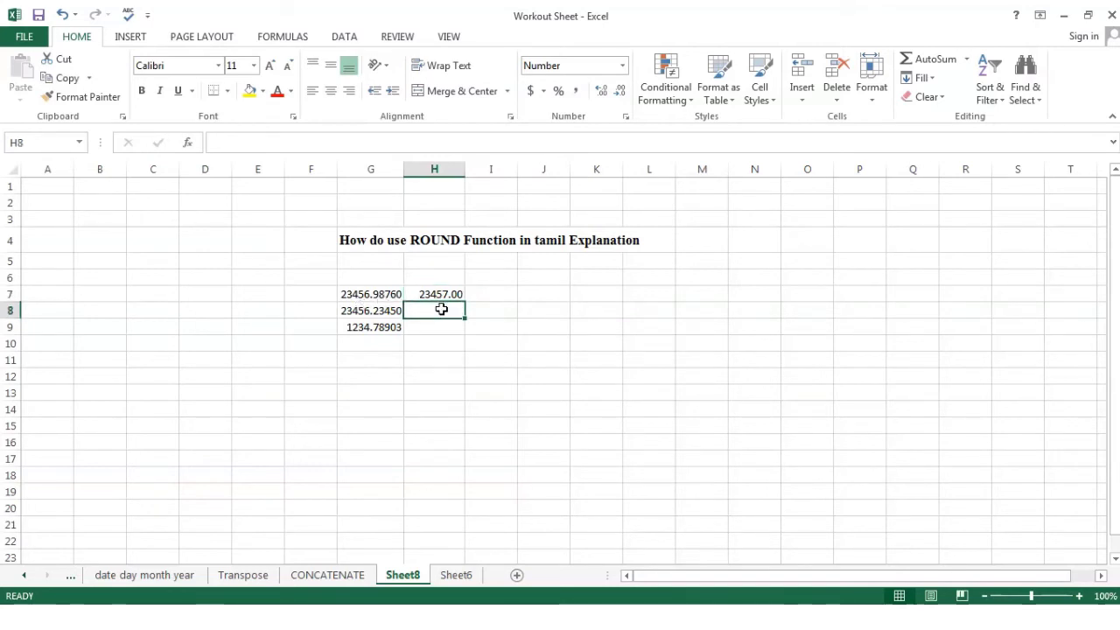
click(440, 295)
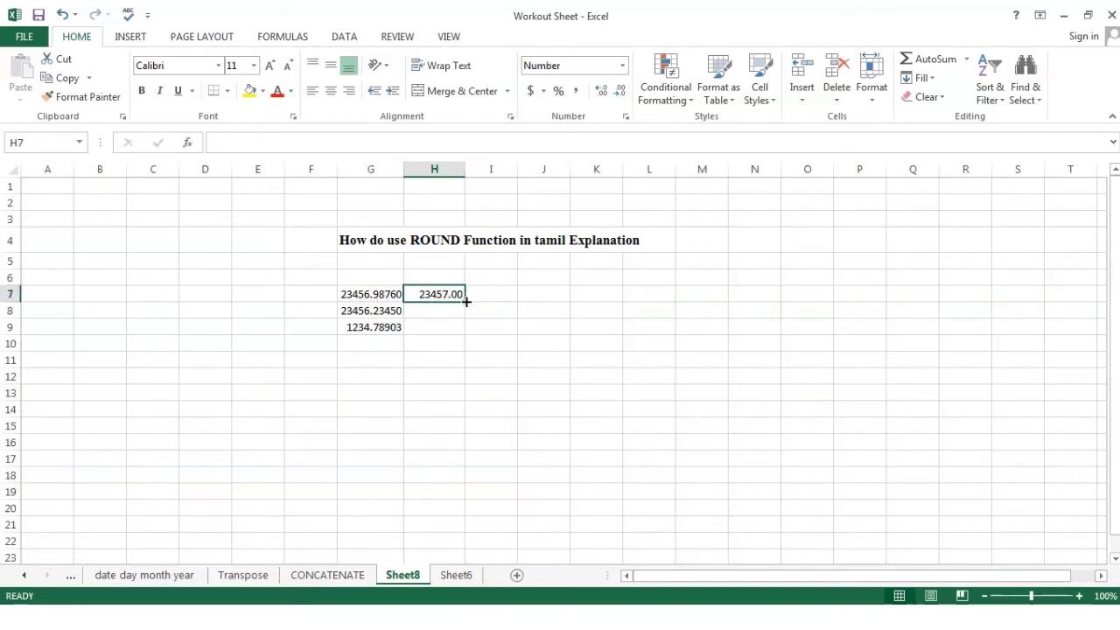
drag(466, 302, 465, 331)
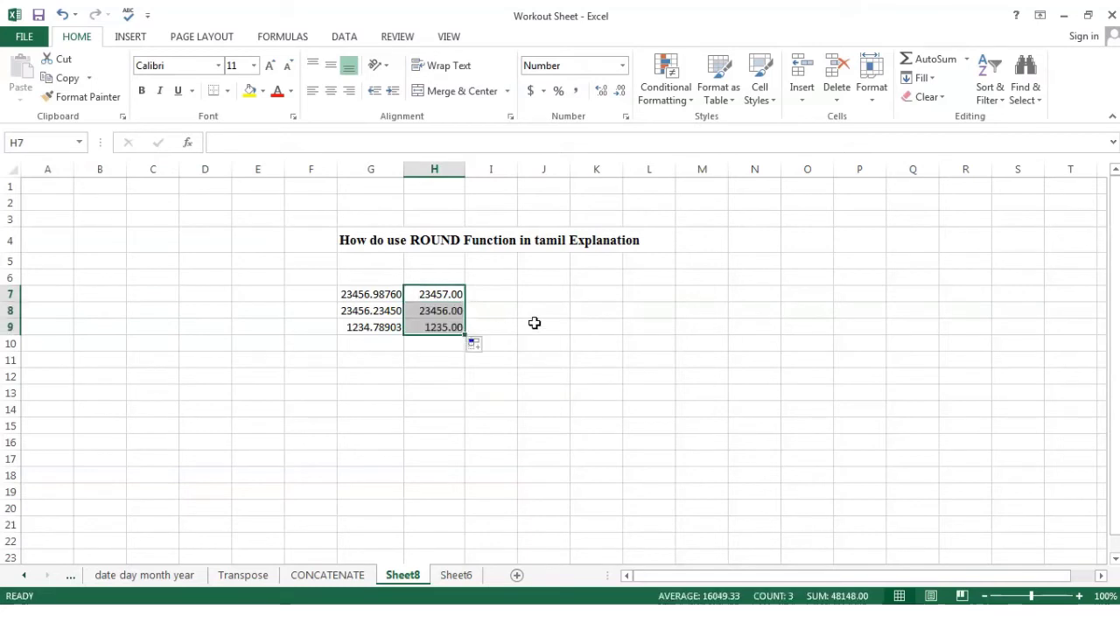
click(445, 293)
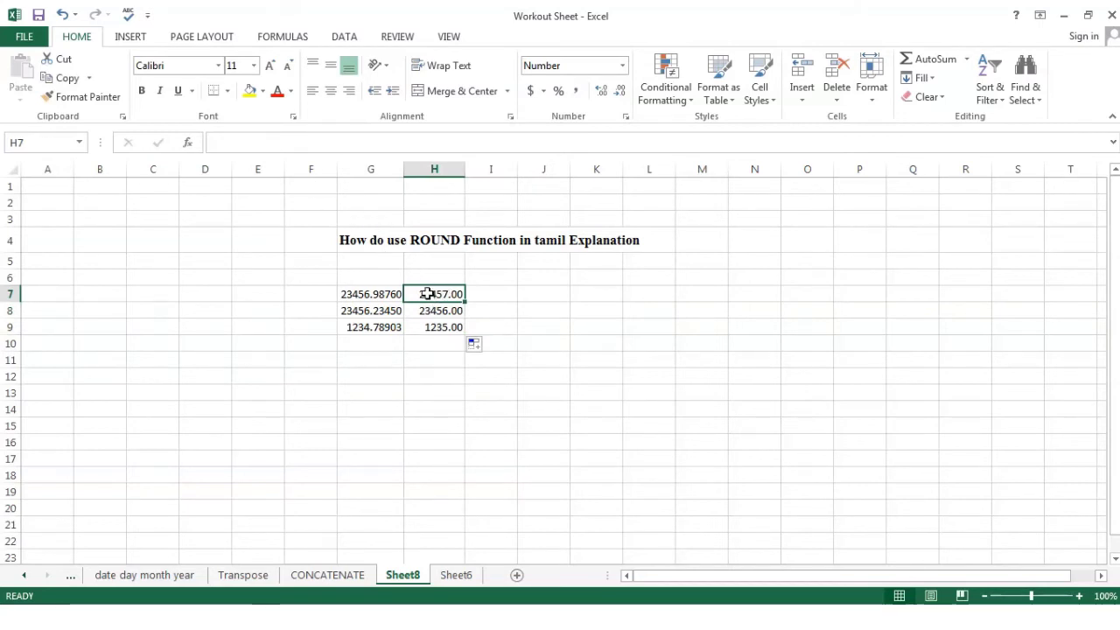
click(440, 324)
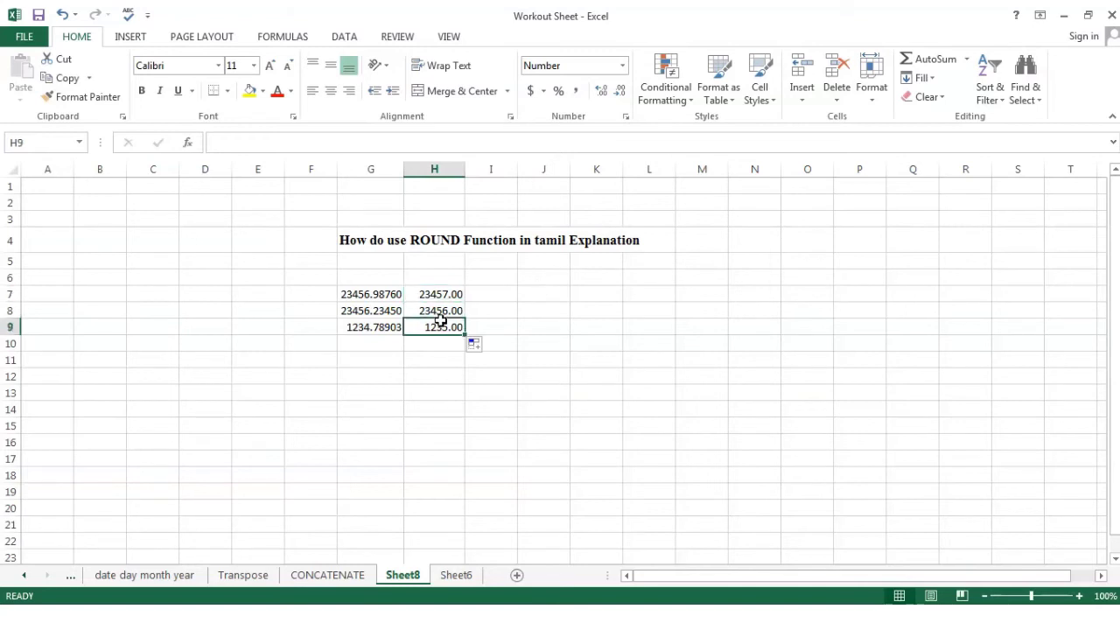
Replace the formula in cell H7 with =ROUND(G7,1) to round the first number to one decimal
double_click(437, 297)
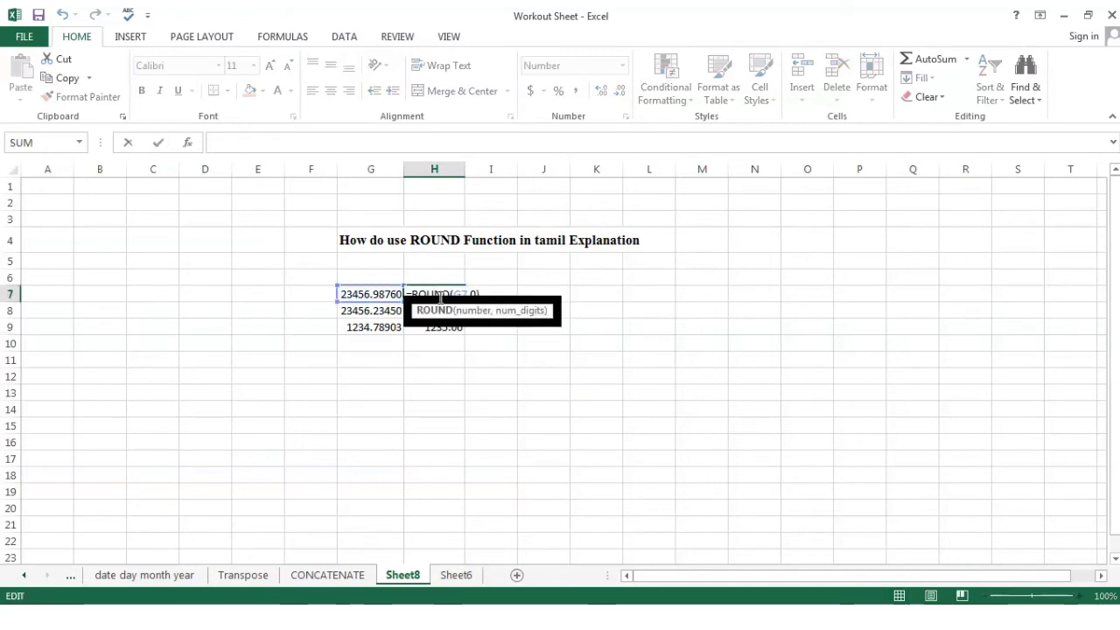
click(488, 294)
key(BackSpace)
key(BackSpace)
key(BackSpace)
key(BackSpace)
key(BackSpace)
key(BackSpace)
key(BackSpace)
key(BackSpace)
key(BackSpace)
key(BackSpace)
key(BackSpace)
key(BackSpace)
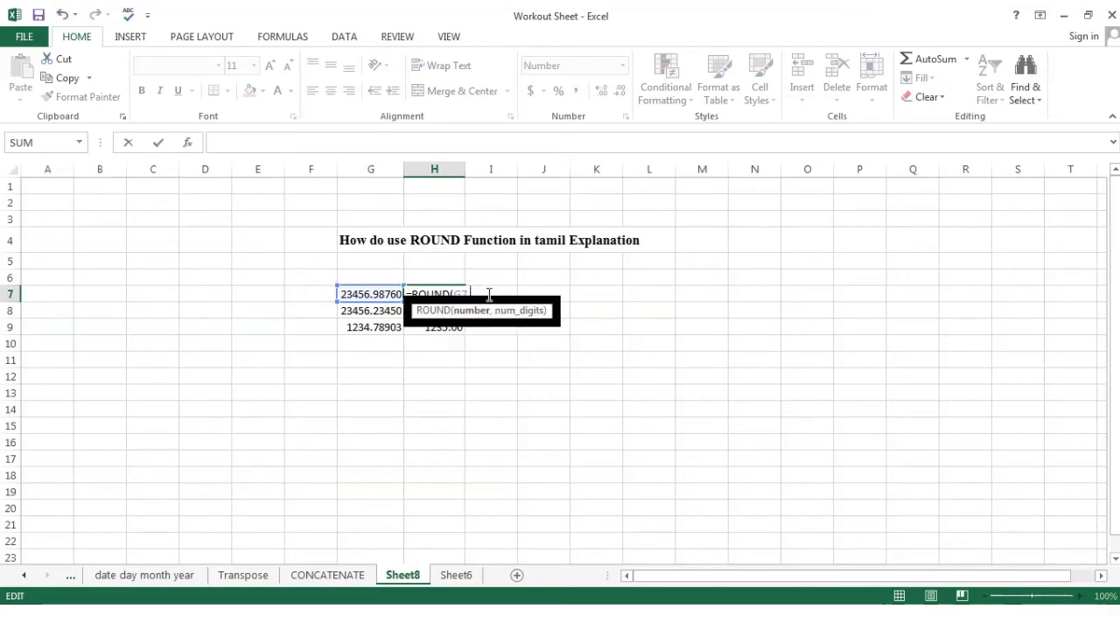
text(=ro)
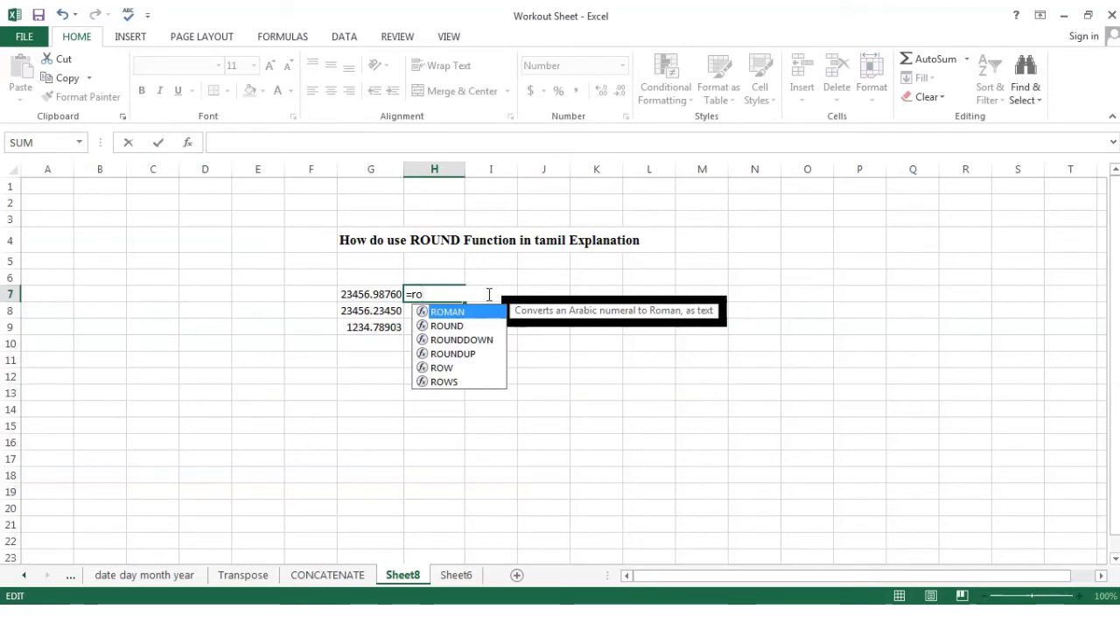
text(u)
key(Tab)
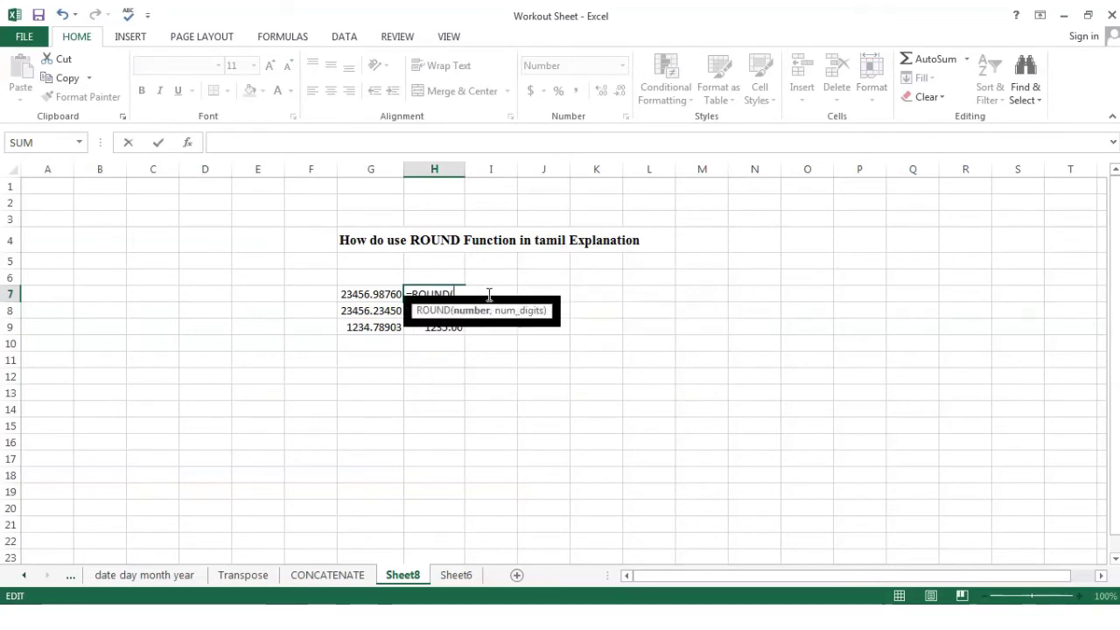
click(356, 295)
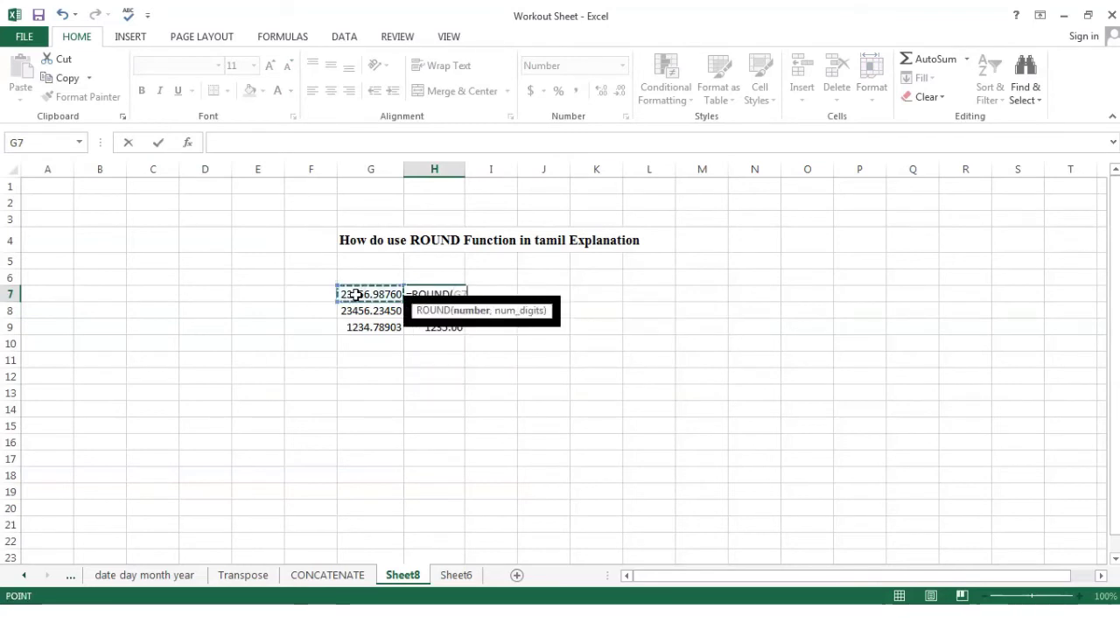
text(,)
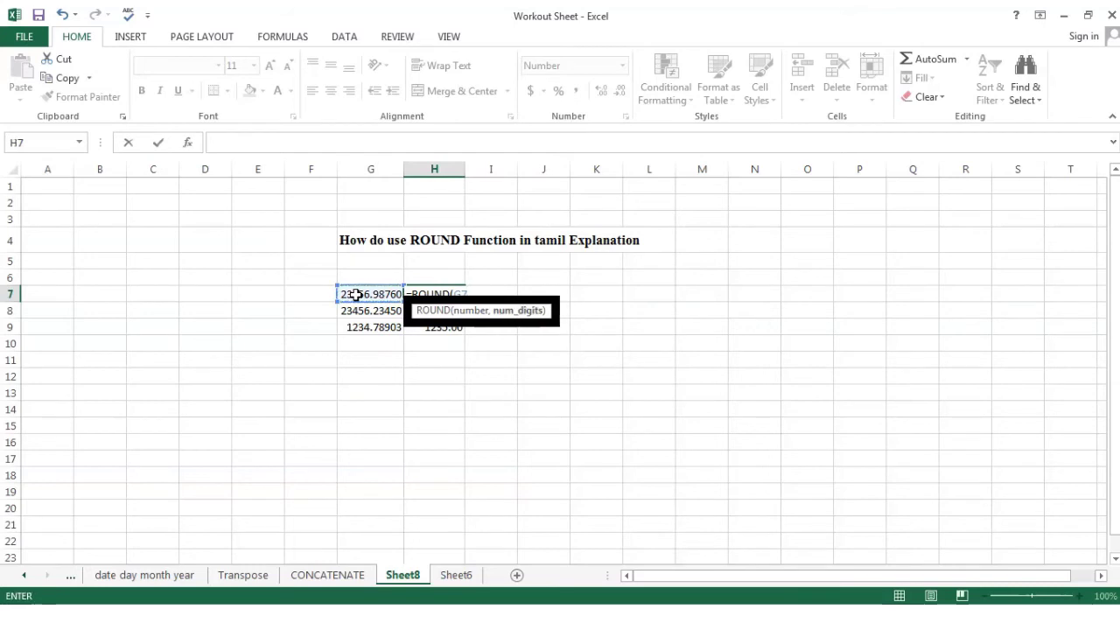
text(1))
key(Return)
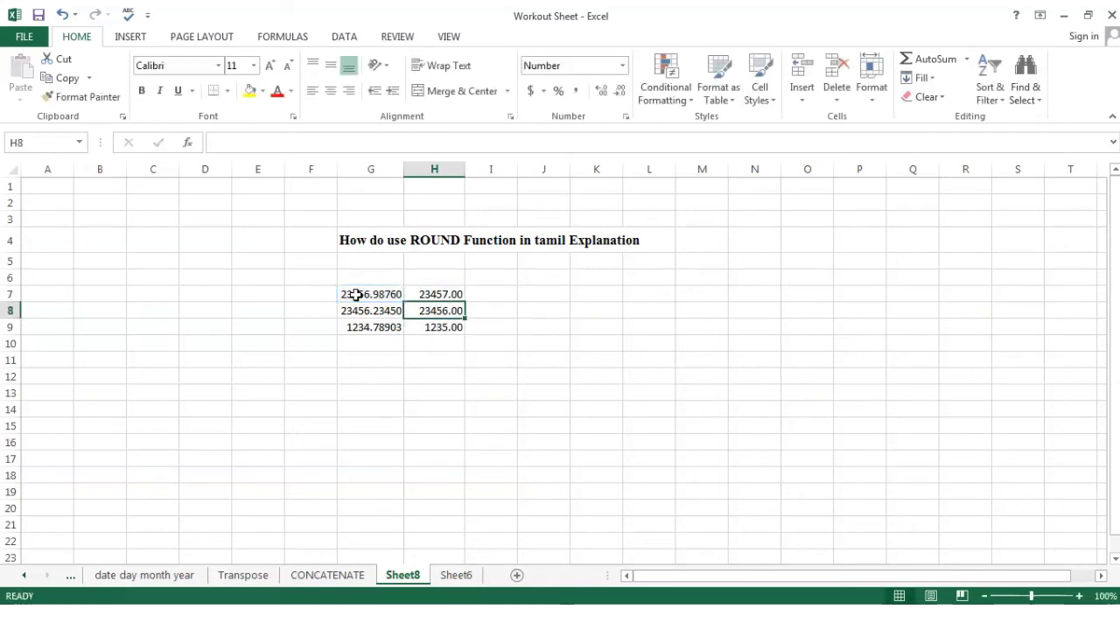
click(434, 293)
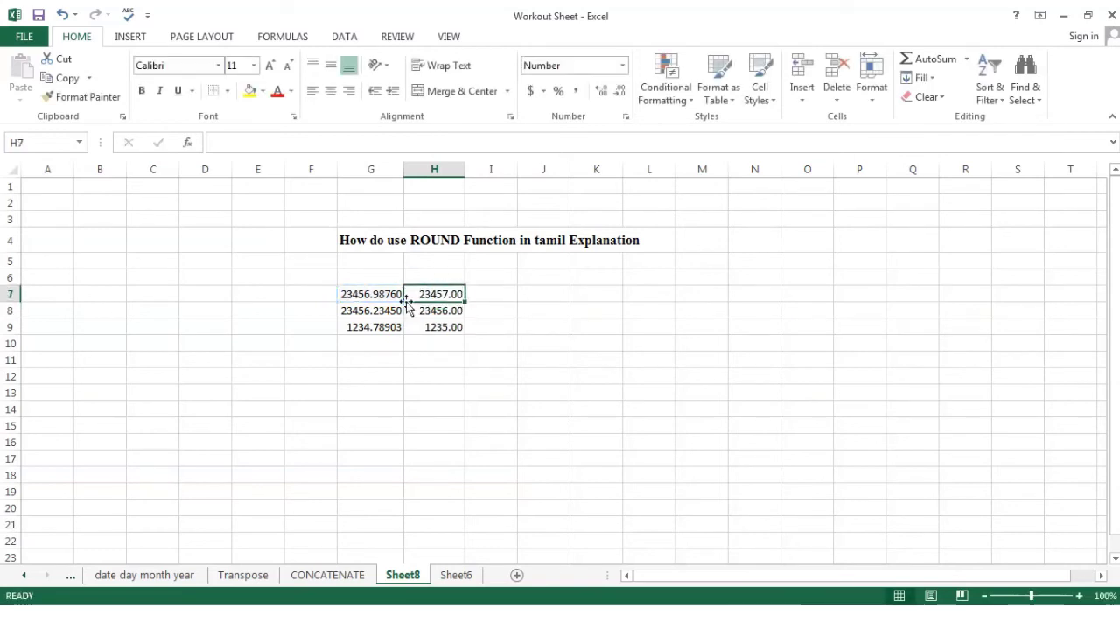
click(383, 308)
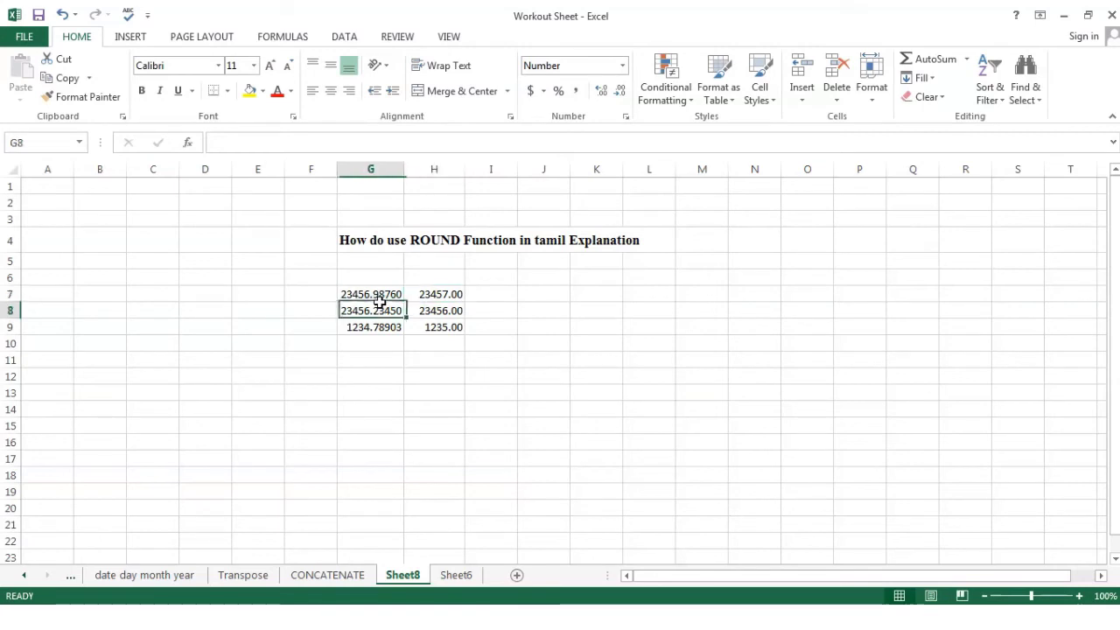
Replace the formula in cell H7 with =ROUND(G7,2) to round the first number to two decimals
click(444, 296)
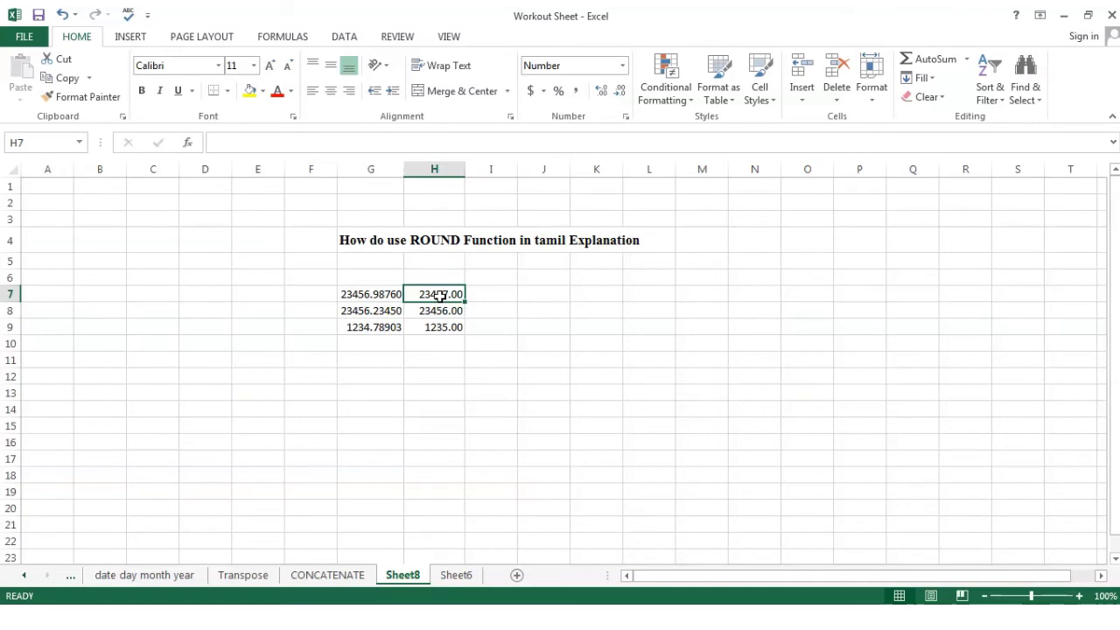
text(=rou)
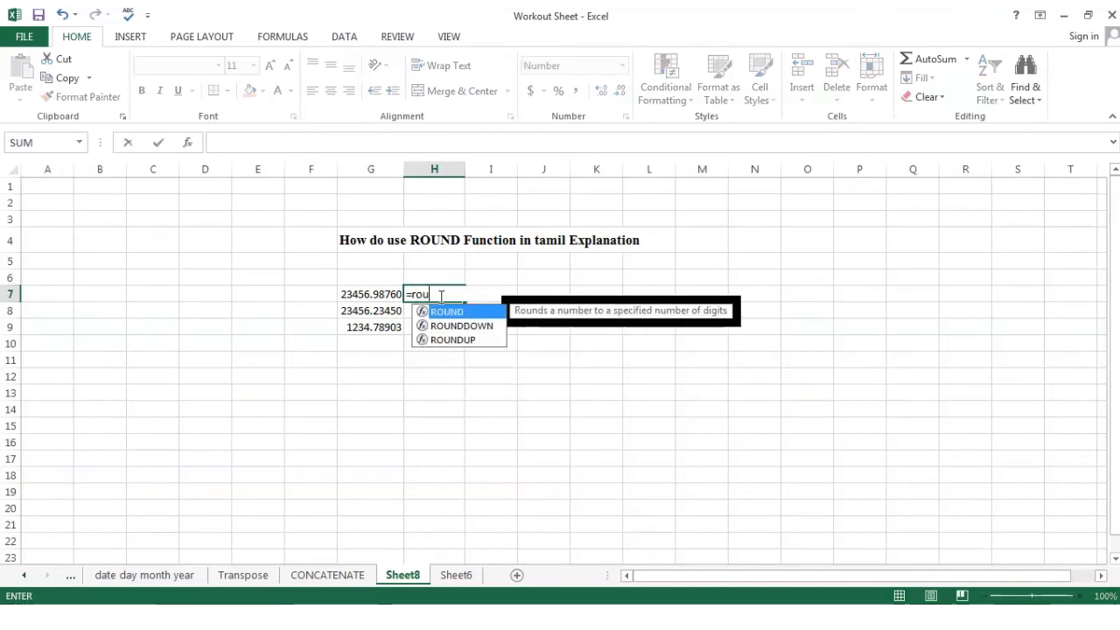
key(Tab)
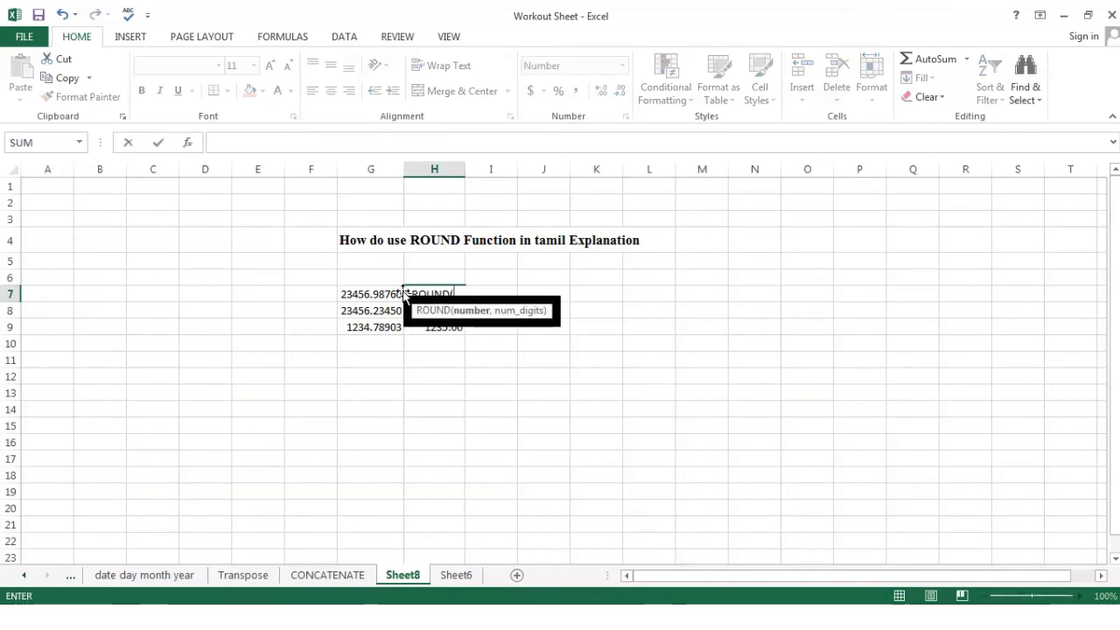
click(368, 295)
text(,2)
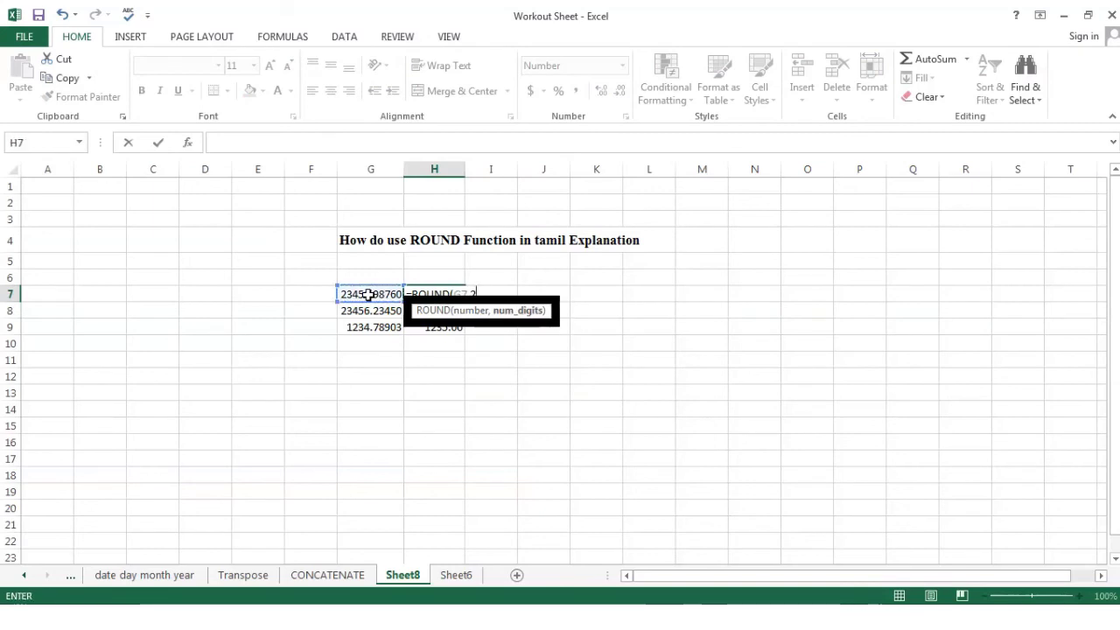
key(Return)
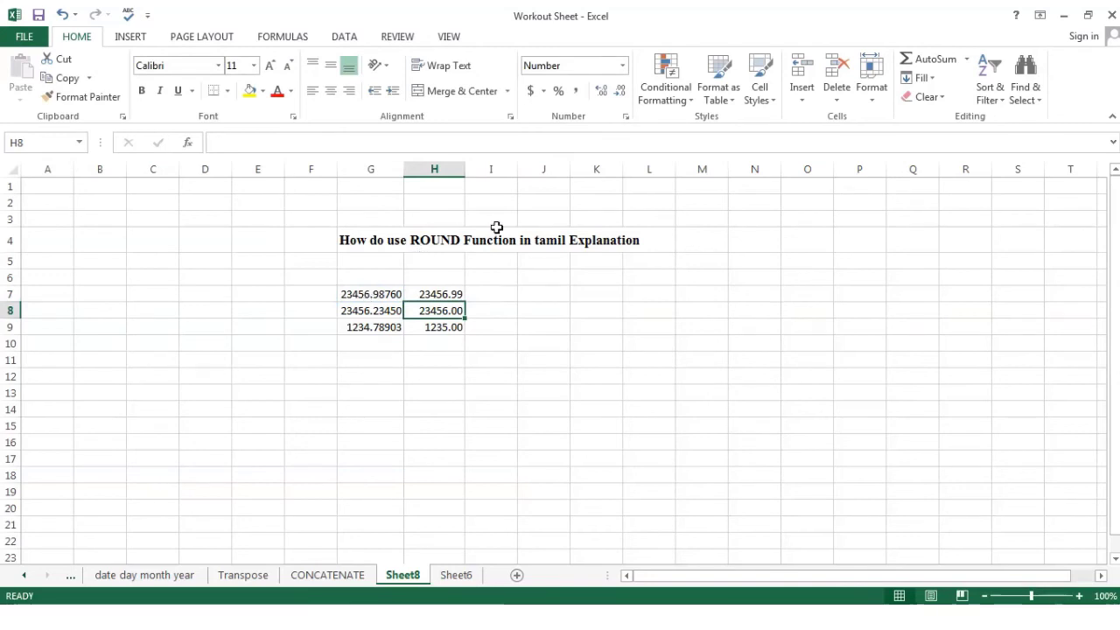
Fill the two-decimal ROUND formula from H7 down through H9 for the remaining numbers
click(445, 291)
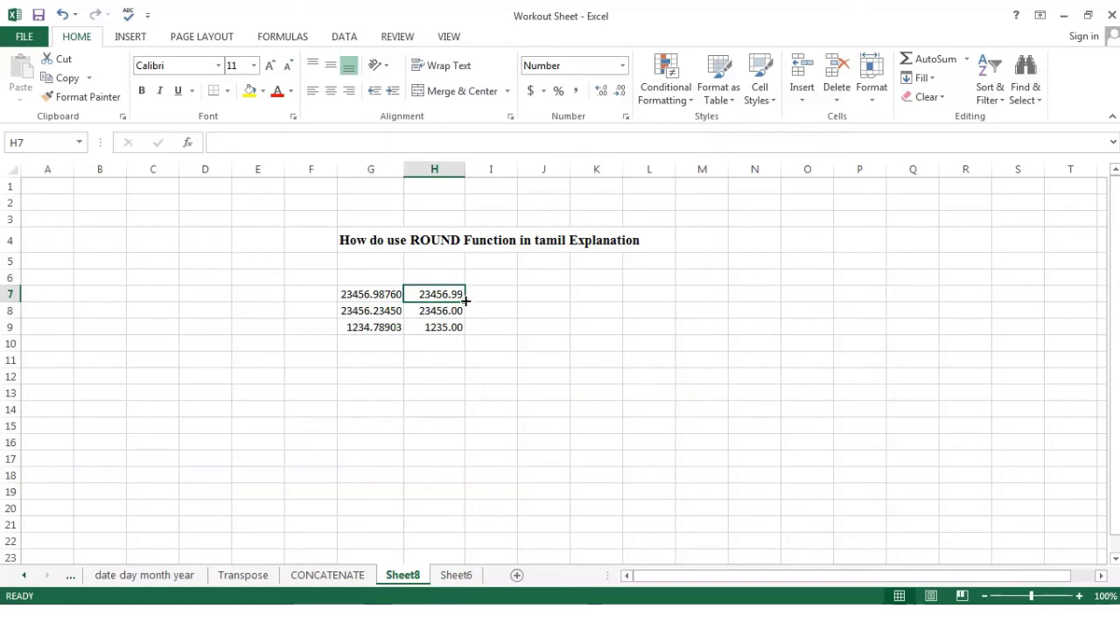
drag(464, 301, 462, 333)
click(526, 327)
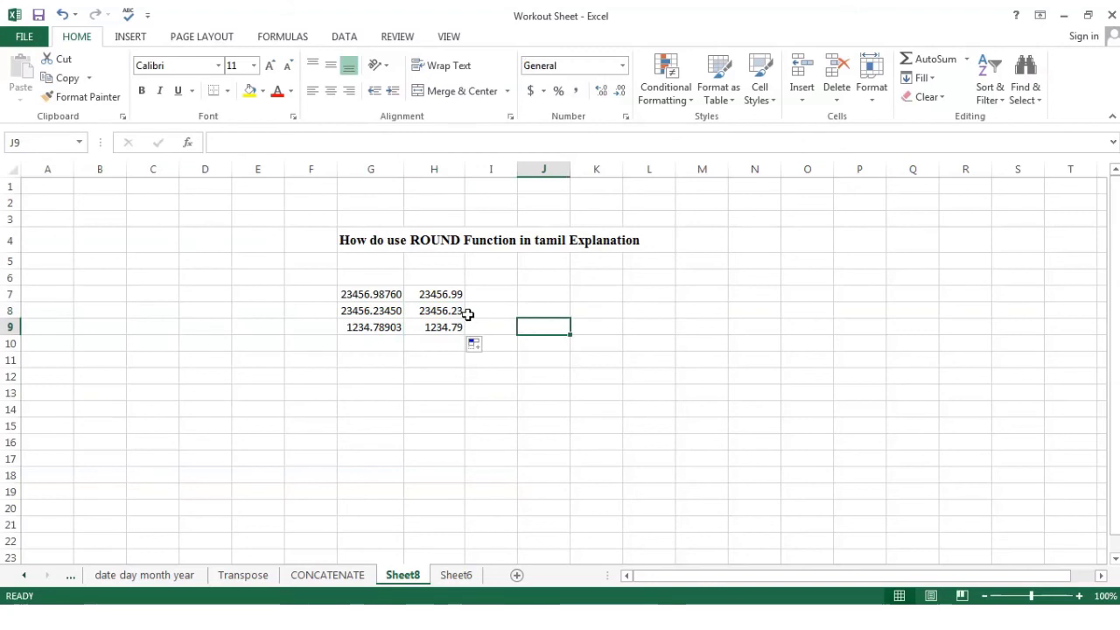